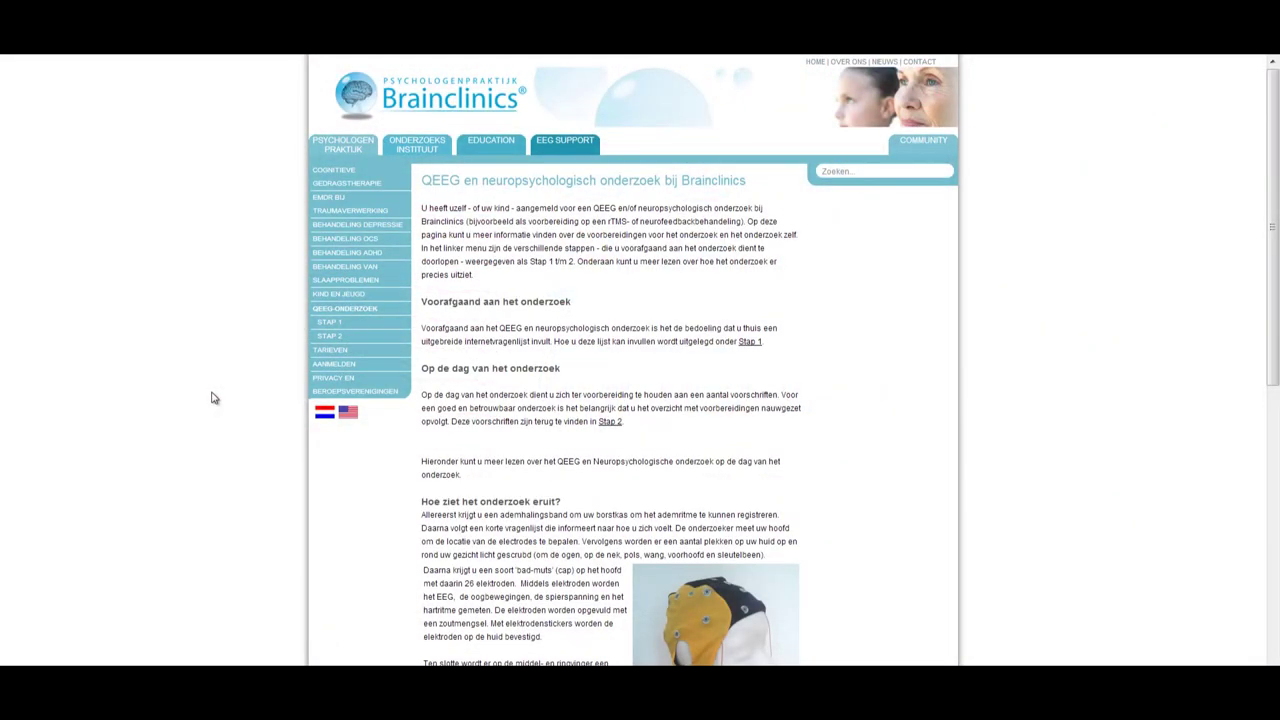
{"action": "scroll", "coordinate": [213, 398], "scroll_direction": "down", "scroll_amount": 3}
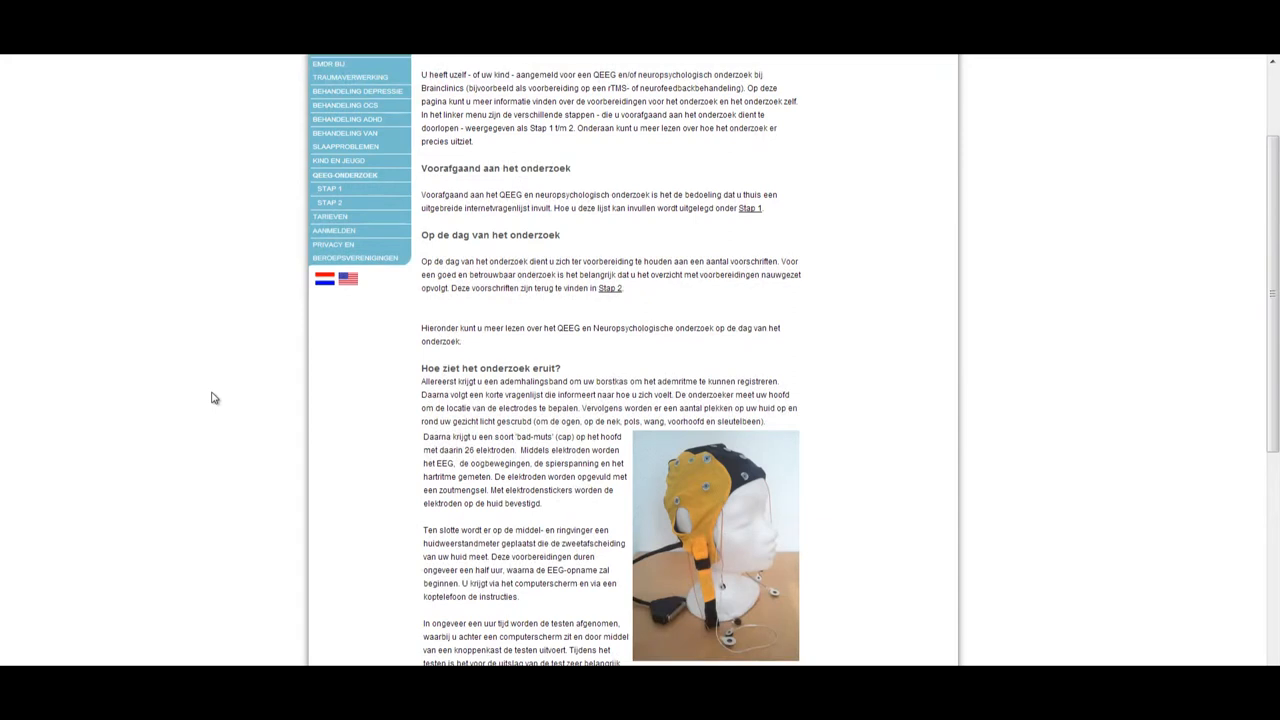
{"action": "scroll", "coordinate": [213, 398], "scroll_direction": "down", "scroll_amount": 2}
{"action": "scroll", "coordinate": [213, 398], "scroll_direction": "down", "scroll_amount": 3}
{"action": "scroll", "coordinate": [213, 398], "scroll_direction": "down", "scroll_amount": 2}
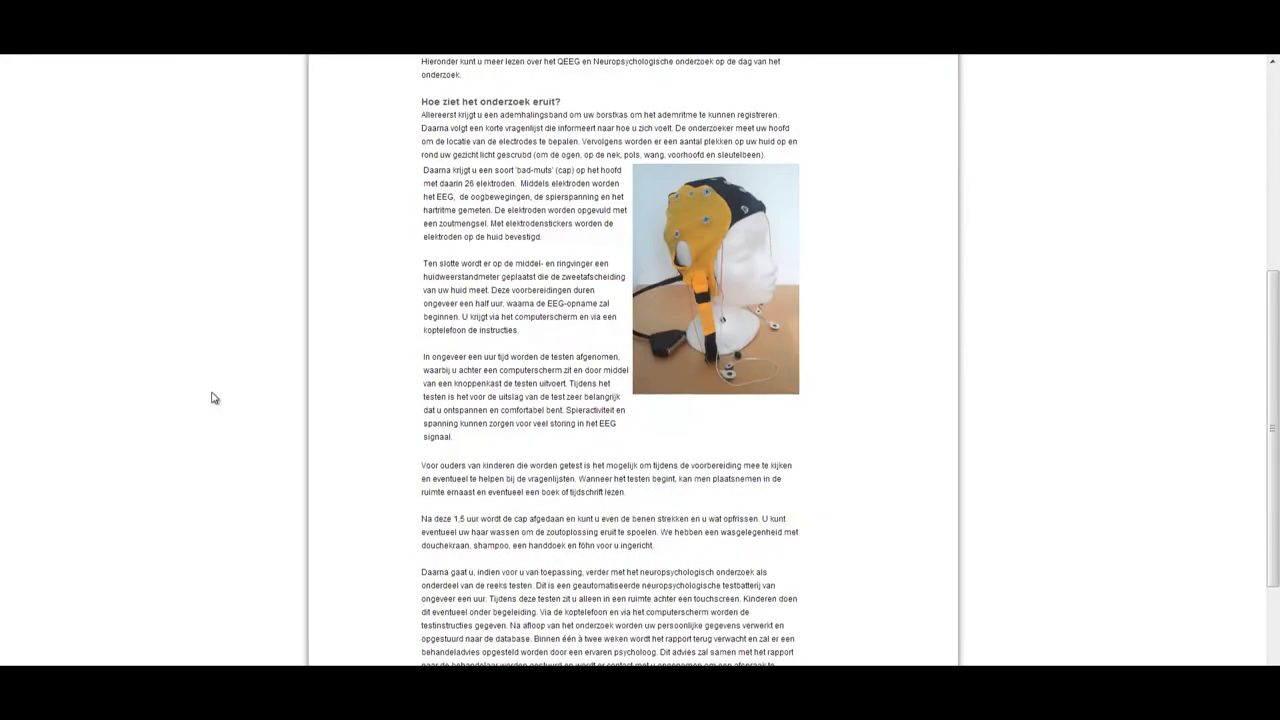
{"action": "scroll", "coordinate": [213, 398], "scroll_direction": "down", "scroll_amount": 3}
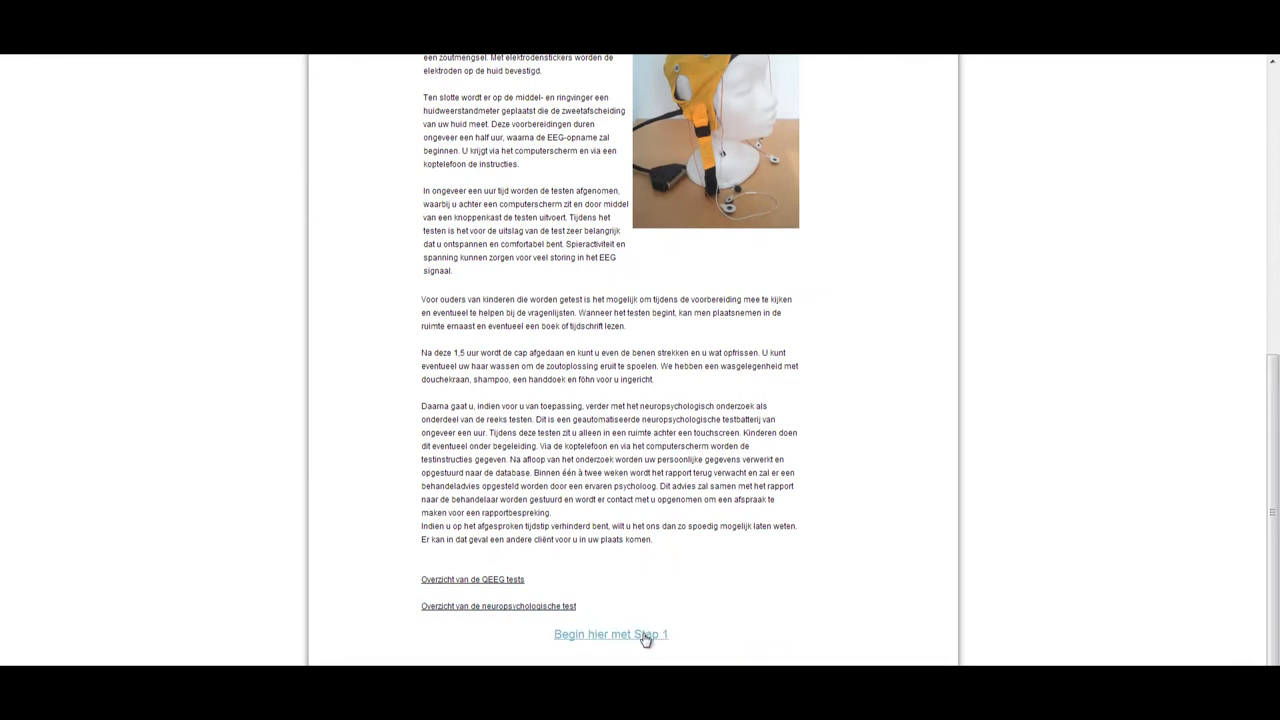
Follow the 'Begin hier met Stap 1' link to reach the online questionnaire instructions.
{"action": "left_click", "coordinate": [674, 637]}
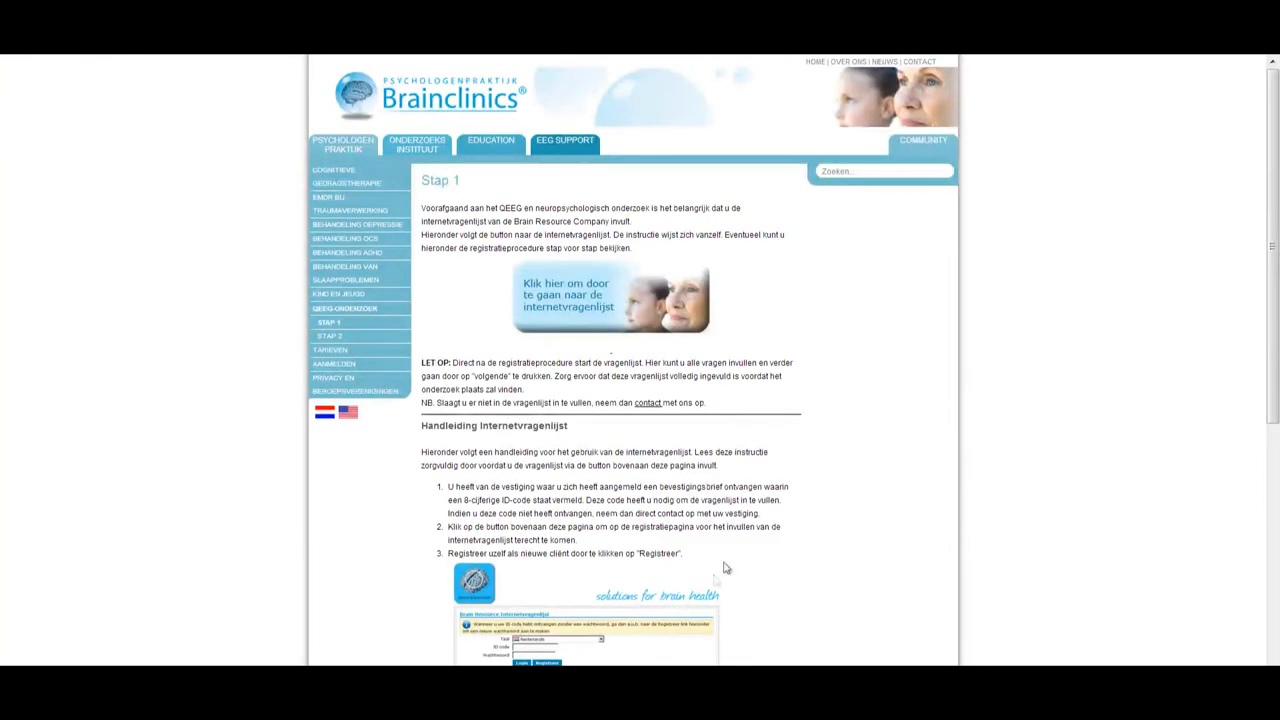